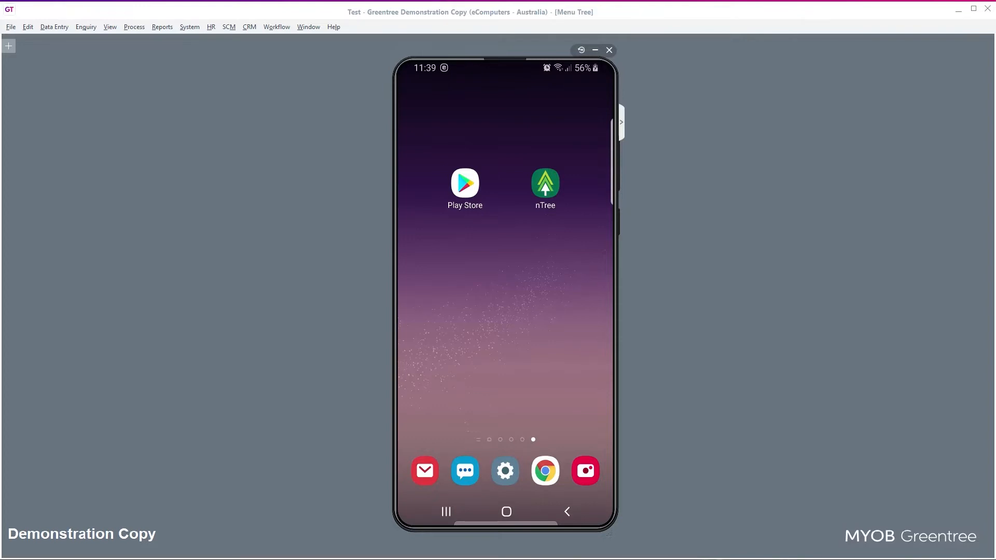
Step: Open the nTree app on the phone, view the weekly timesheet summary and return to the daily view
{"action": "left_click", "coordinate": [545, 183]}
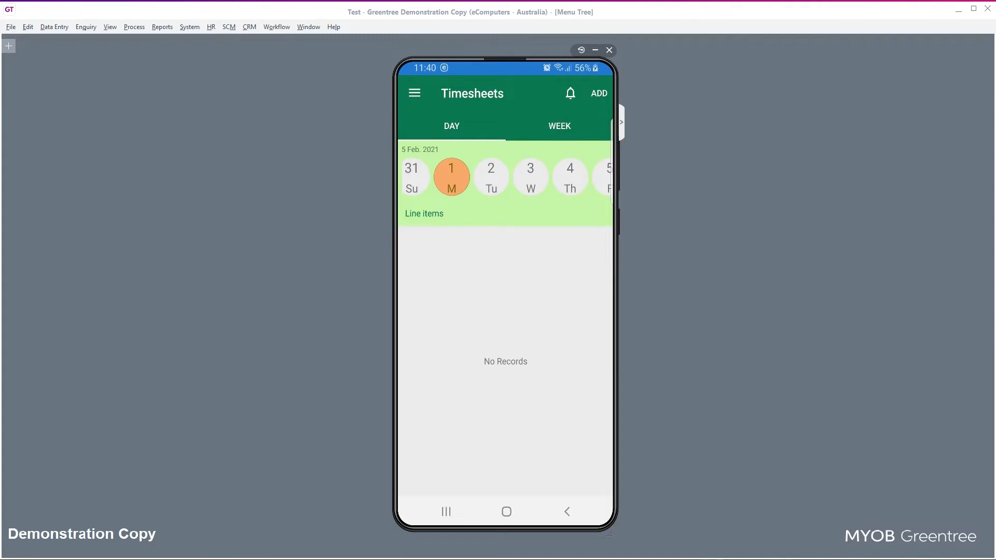
{"action": "left_click", "coordinate": [559, 126]}
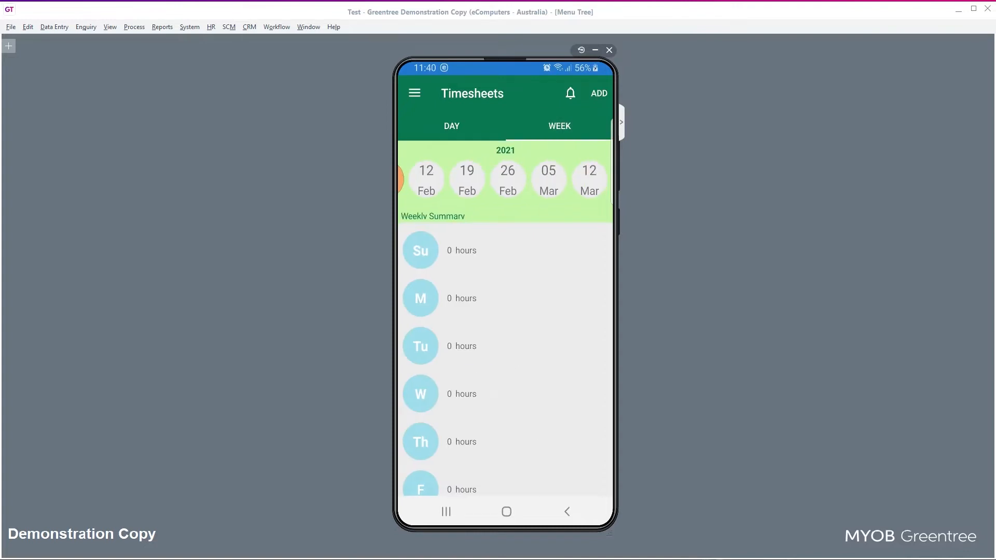
{"action": "left_click", "coordinate": [452, 126]}
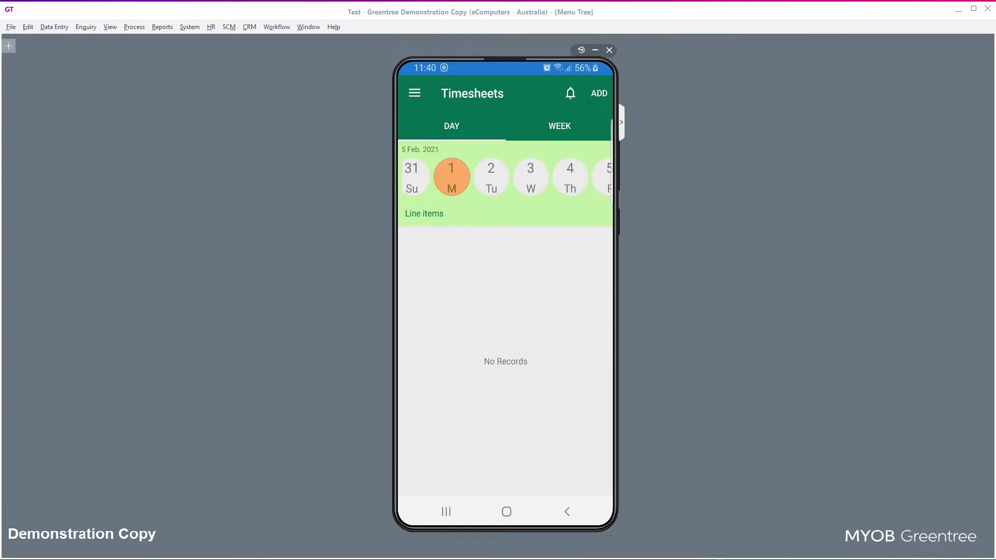
Step: Show the timesheet line items recorded for Monday 14 December
{"action": "scroll", "coordinate": [505, 176], "scroll_direction": "left", "scroll_amount": 15}
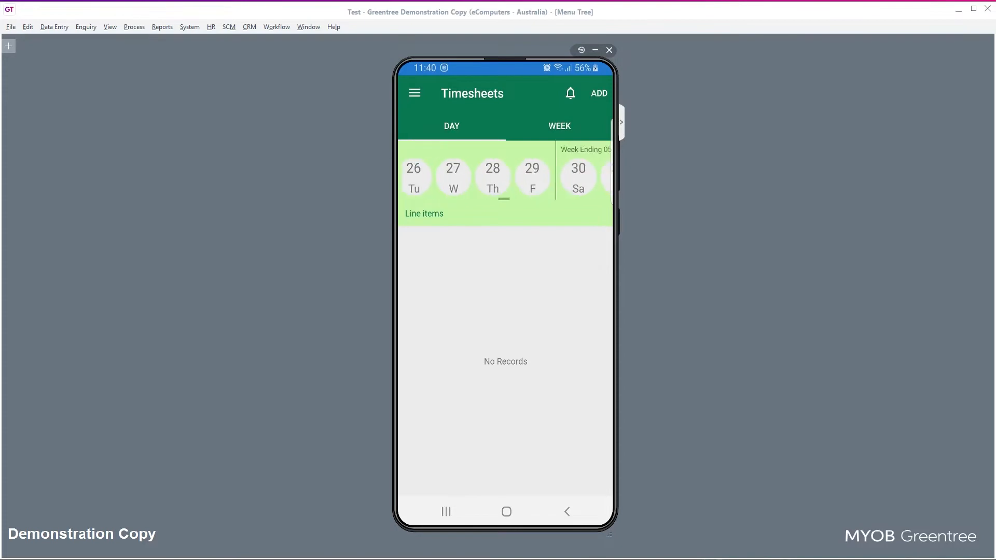
{"action": "scroll", "coordinate": [505, 177], "scroll_direction": "left", "scroll_amount": 15}
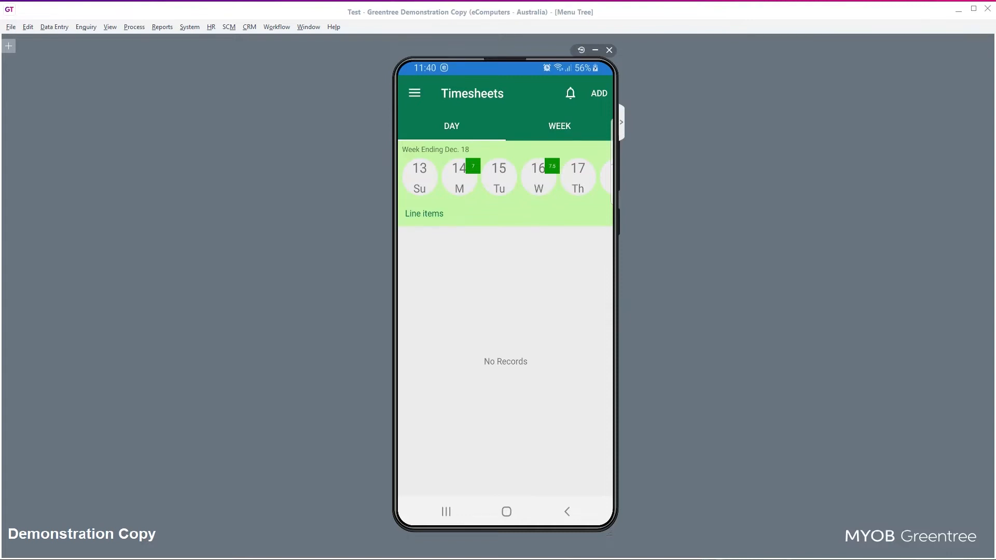
{"action": "left_click", "coordinate": [459, 177]}
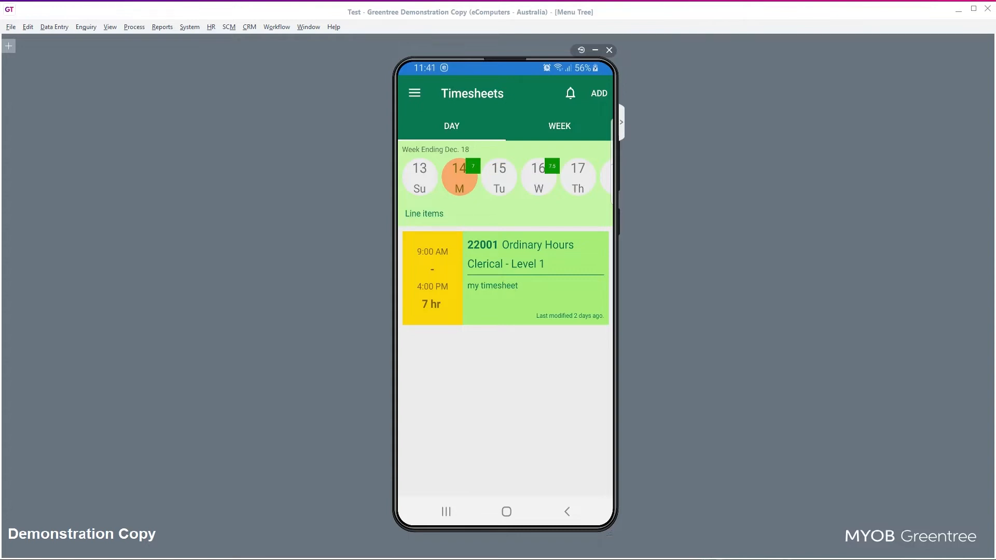
Step: Return to Monday 1 February 2021 and start a new timesheet entry for that day
{"action": "scroll", "coordinate": [505, 177], "scroll_direction": "right", "scroll_amount": 10}
{"action": "scroll", "coordinate": [505, 177], "scroll_direction": "right", "scroll_amount": 6}
{"action": "scroll", "coordinate": [506, 177], "scroll_direction": "right", "scroll_amount": 18}
{"action": "scroll", "coordinate": [505, 176], "scroll_direction": "right", "scroll_amount": 7}
{"action": "scroll", "coordinate": [505, 177], "scroll_direction": "left", "scroll_amount": 2}
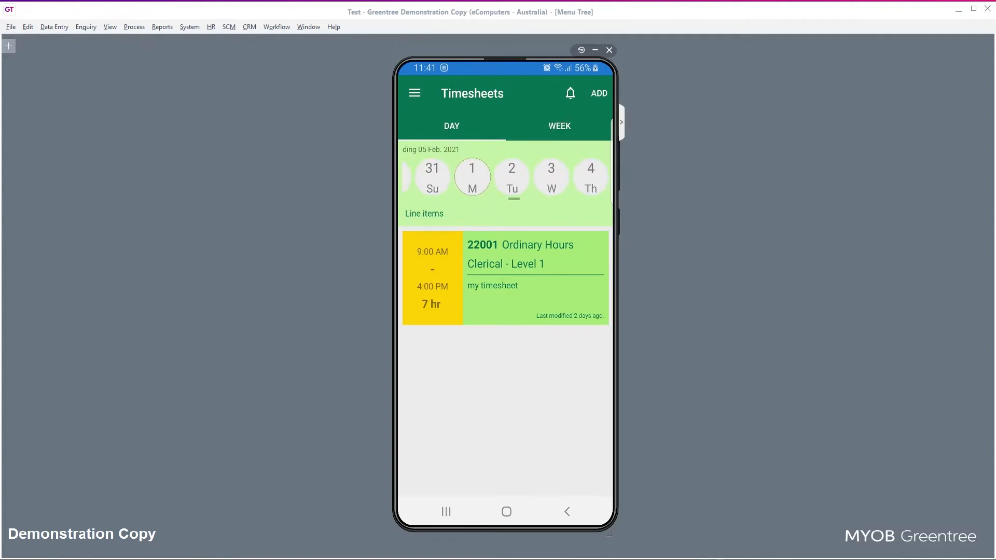
{"action": "left_click", "coordinate": [472, 177]}
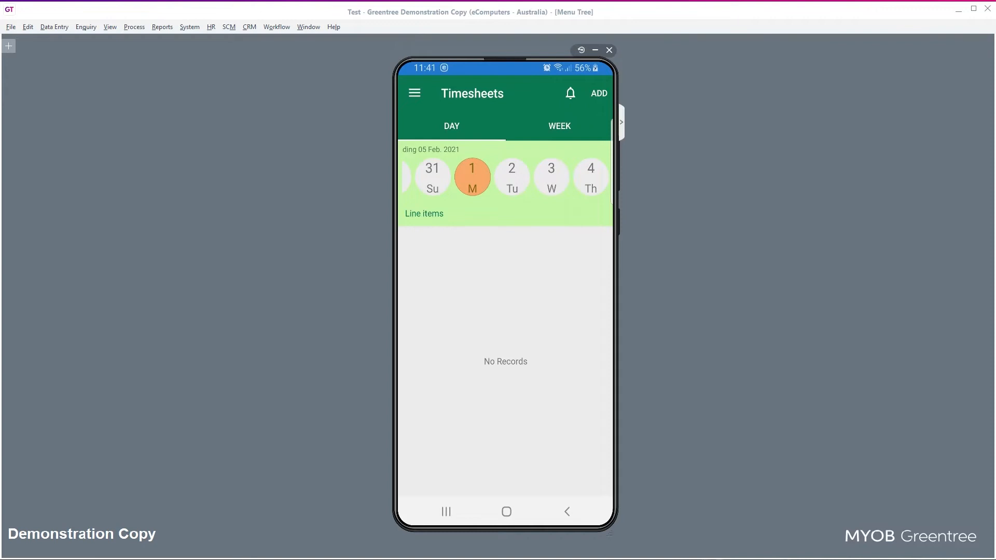
{"action": "left_click", "coordinate": [599, 93]}
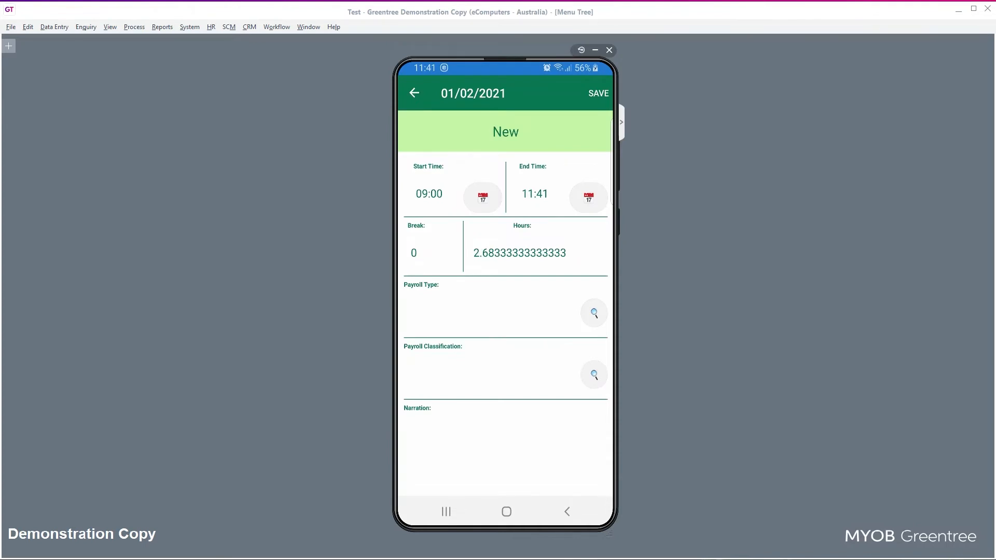
Step: Set the entry's start time to 08:00 and its end time to 17:00
{"action": "left_click", "coordinate": [428, 194]}
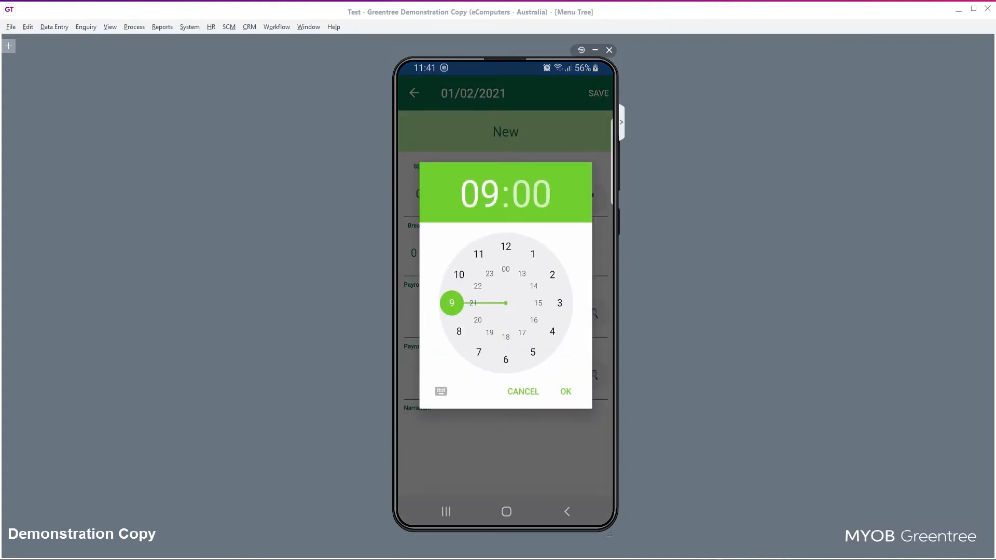
{"action": "left_click", "coordinate": [458, 331]}
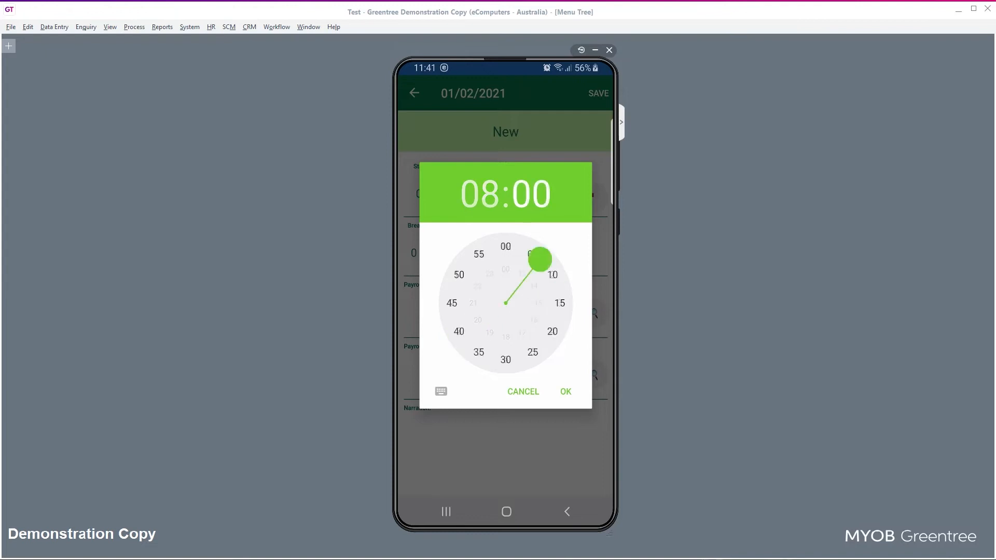
{"action": "left_click", "coordinate": [566, 391]}
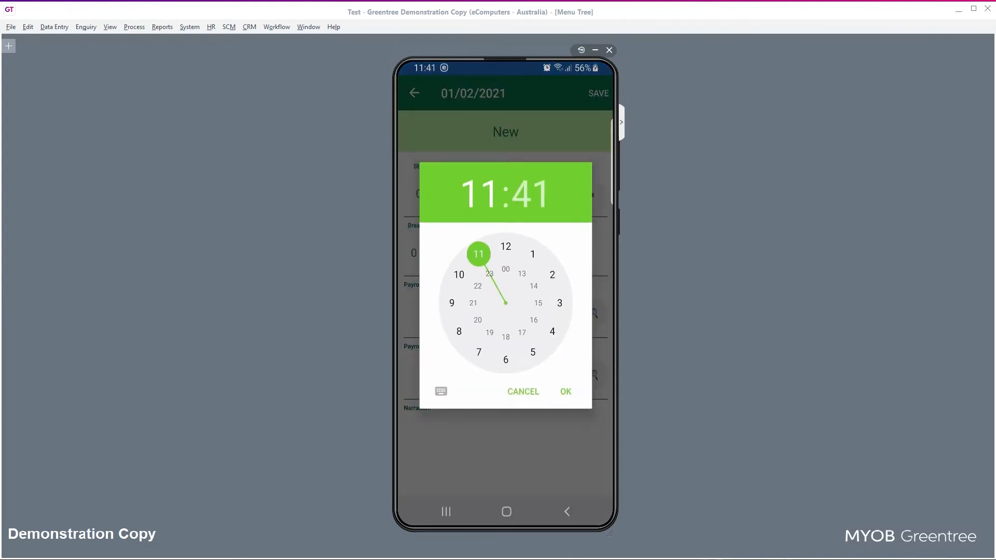
{"action": "left_click", "coordinate": [522, 332]}
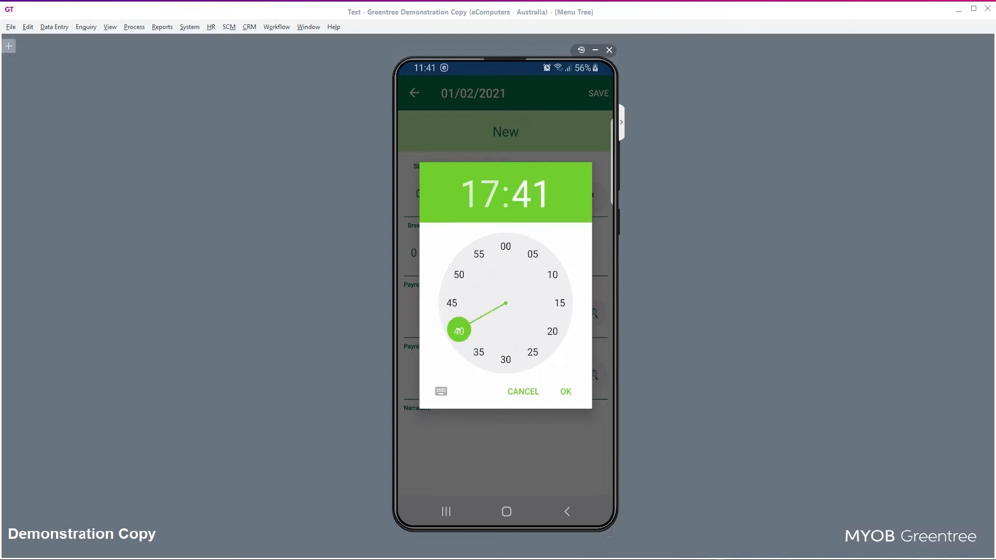
{"action": "left_click", "coordinate": [506, 246]}
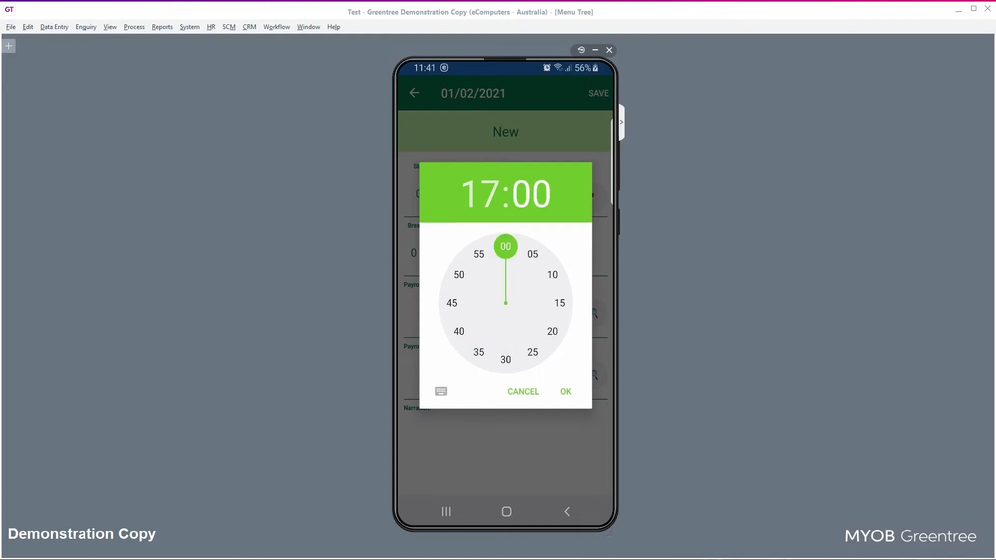
{"action": "left_click", "coordinate": [565, 392]}
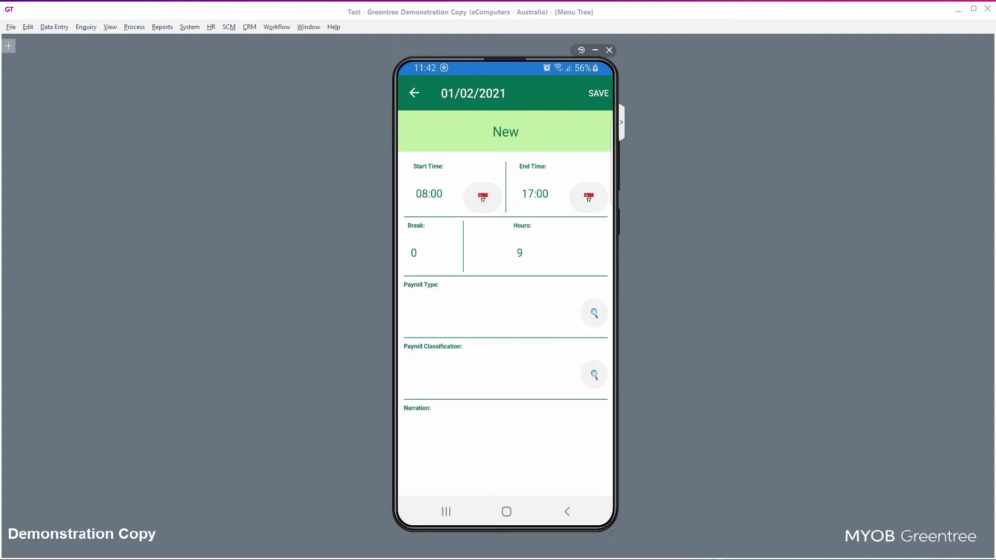
Step: Set the entry's break to 0.5
{"action": "left_click", "coordinate": [416, 253]}
{"action": "left_click", "coordinate": [597, 441]}
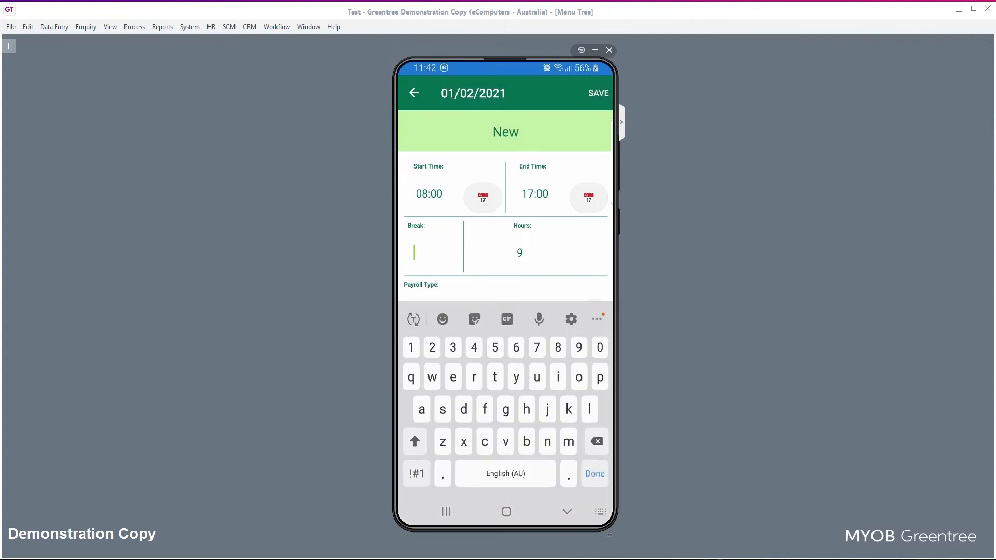
{"action": "left_click", "coordinate": [599, 348]}
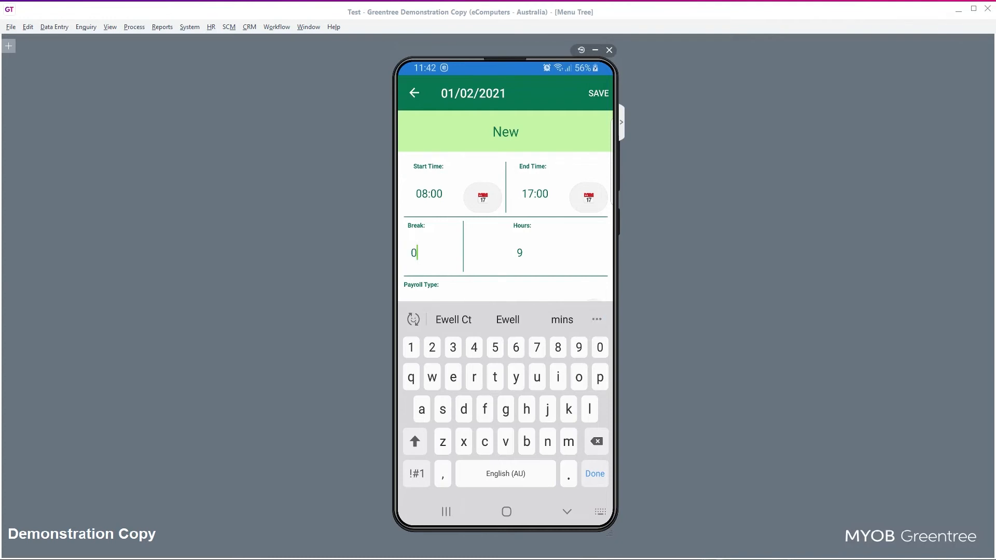
{"action": "type", "text": ".5"}
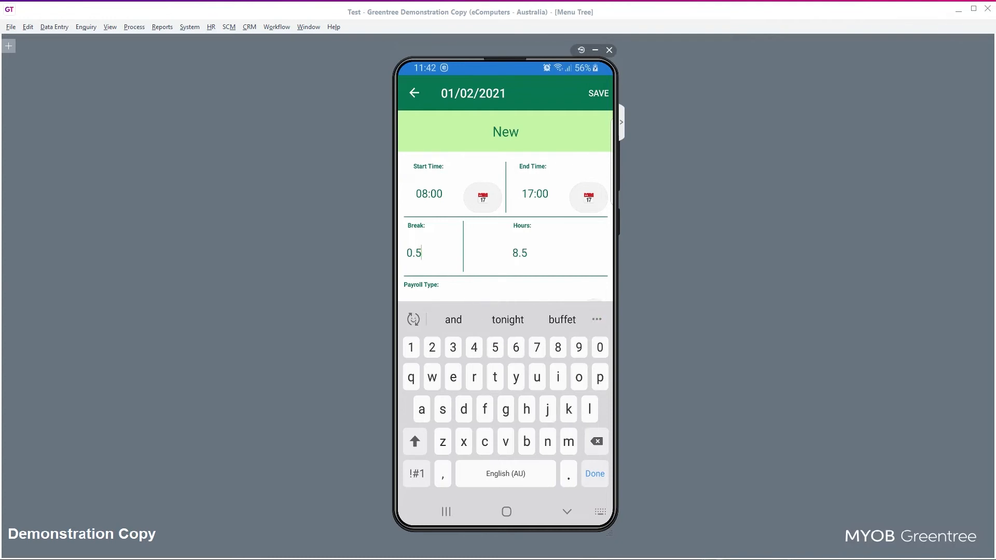
{"action": "left_click", "coordinate": [595, 474]}
Step: Assign payroll type 22001 Ordinary Hours and payroll classification S001 General Hand to the entry
{"action": "left_click", "coordinate": [593, 313]}
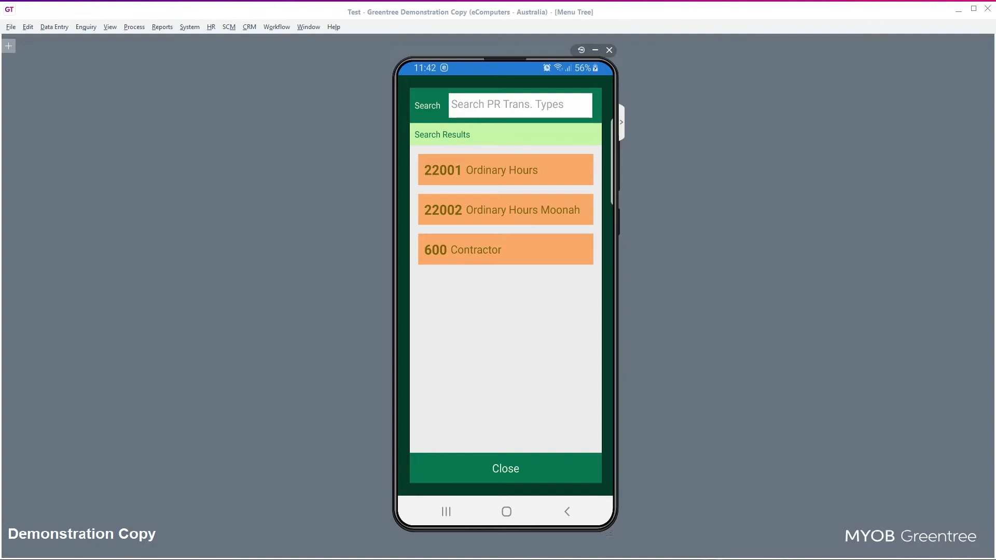
{"action": "left_click", "coordinate": [505, 170]}
{"action": "left_click", "coordinate": [594, 374]}
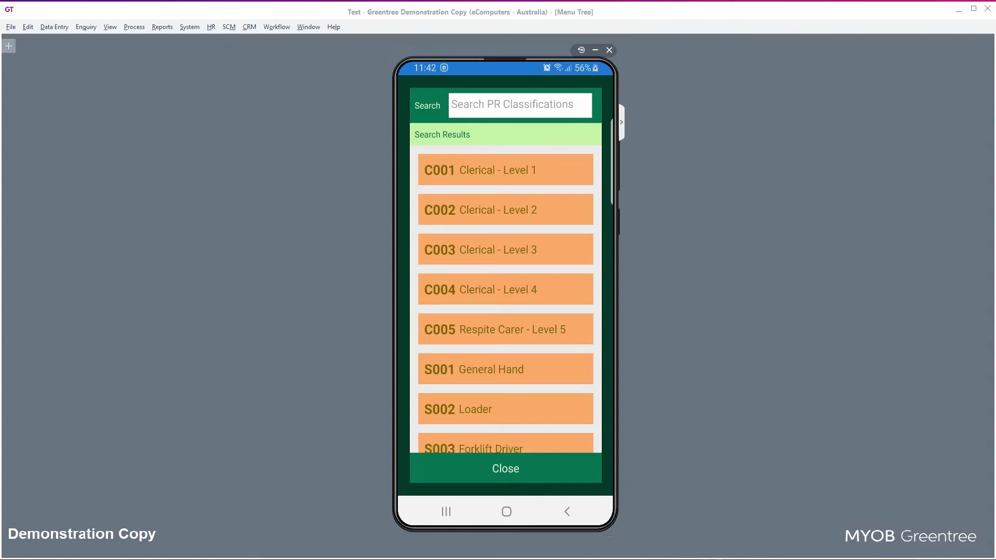
{"action": "left_click", "coordinate": [506, 369]}
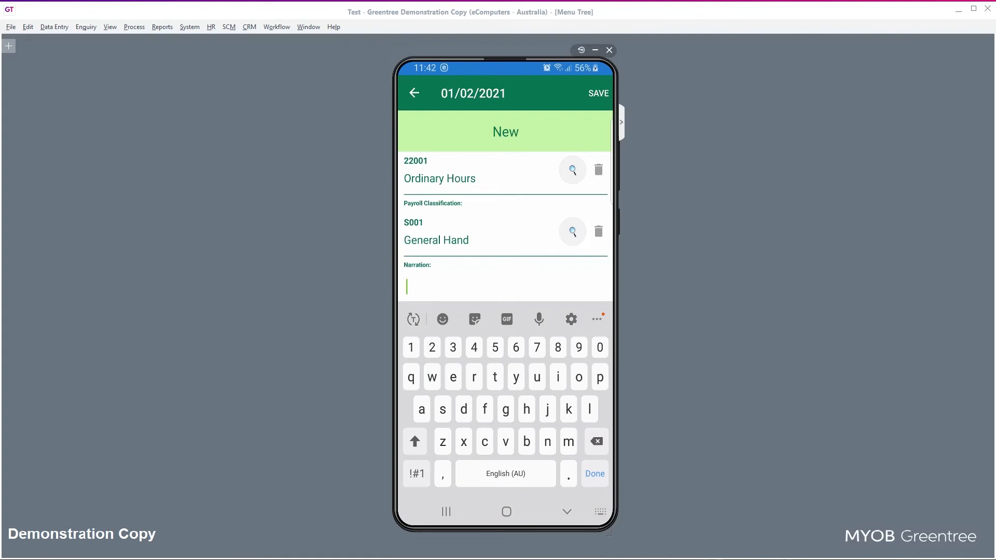
Step: Enter "my time" as the narration and save the timesheet entry
{"action": "type", "text": "my "}
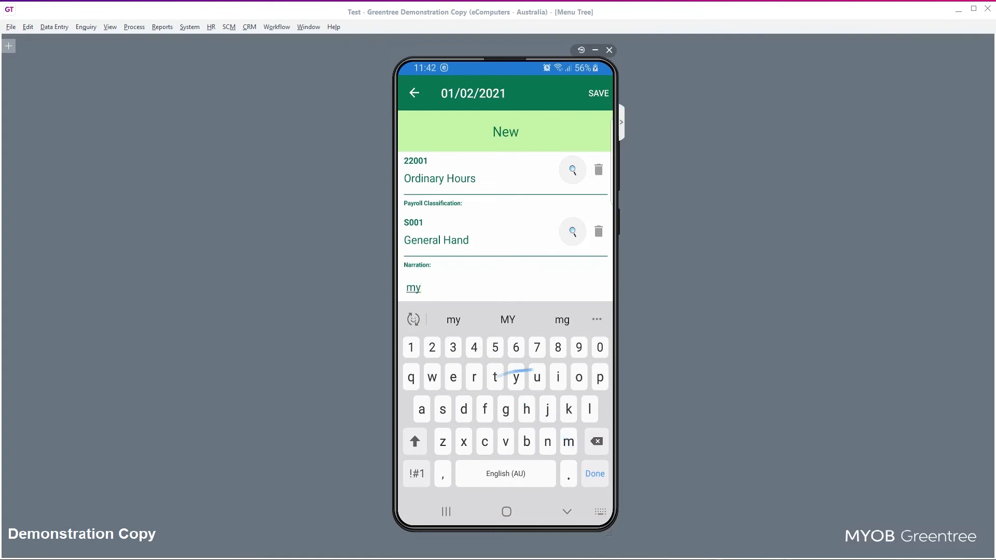
{"action": "type", "text": "time"}
{"action": "key", "text": "Return"}
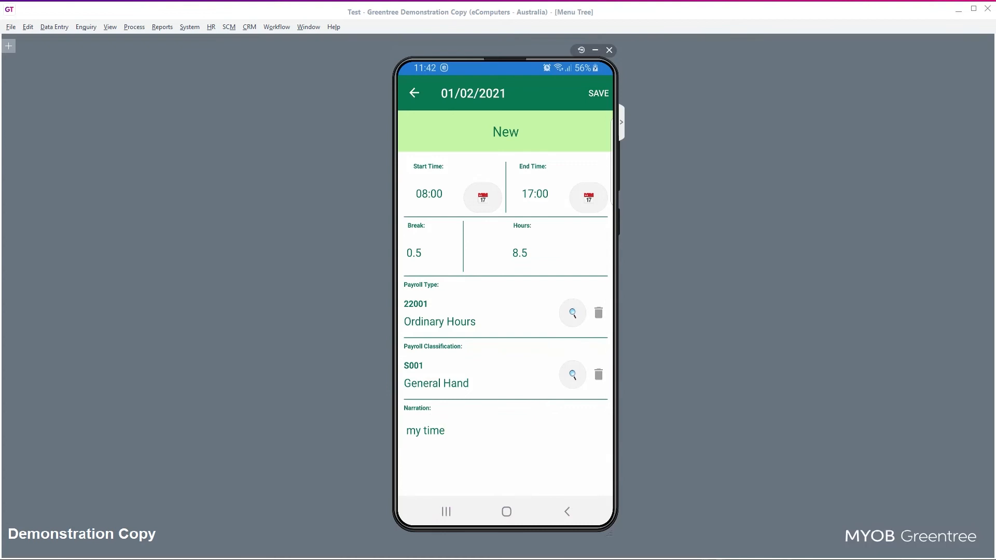
{"action": "left_click", "coordinate": [598, 93]}
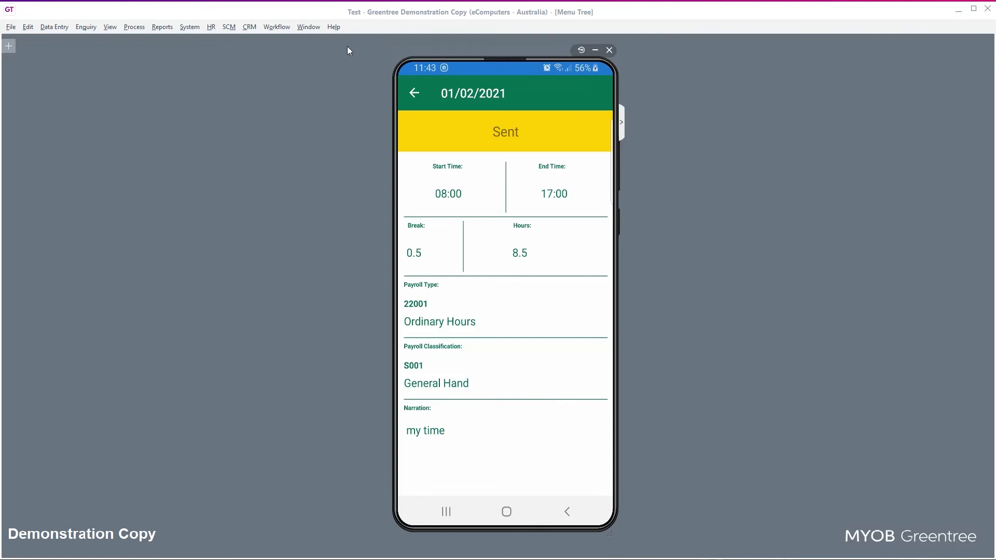
Step: Switch to MYOB Greentree and open the payroll function Process Mobile Timesheets
{"action": "left_click", "coordinate": [341, 8]}
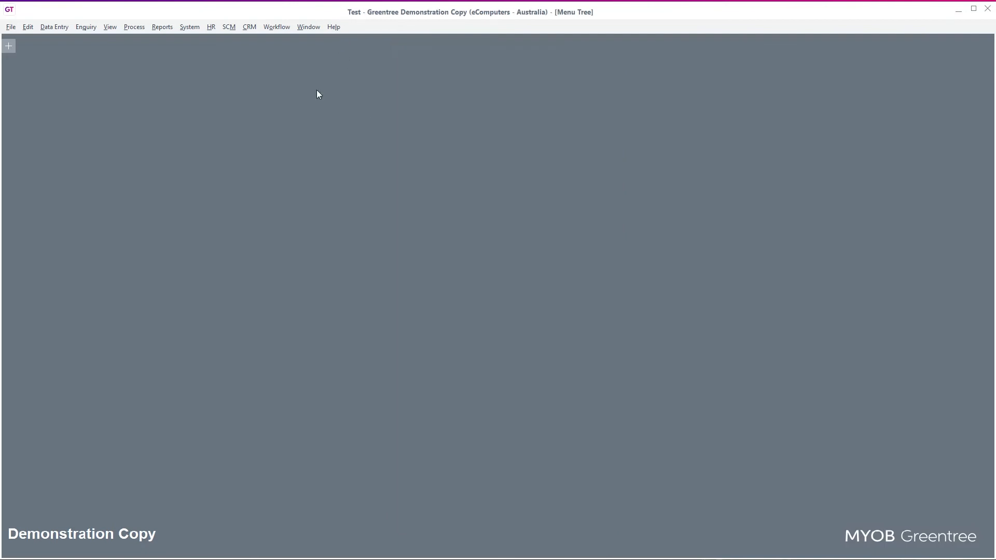
{"action": "left_click", "coordinate": [211, 28]}
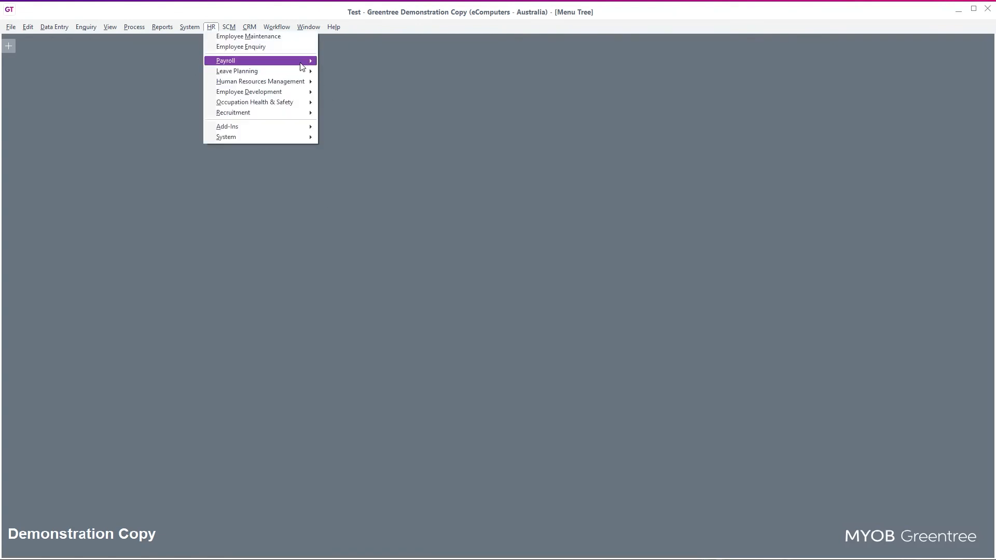
{"action": "mouse_move", "coordinate": [291, 61]}
{"action": "mouse_move", "coordinate": [415, 148]}
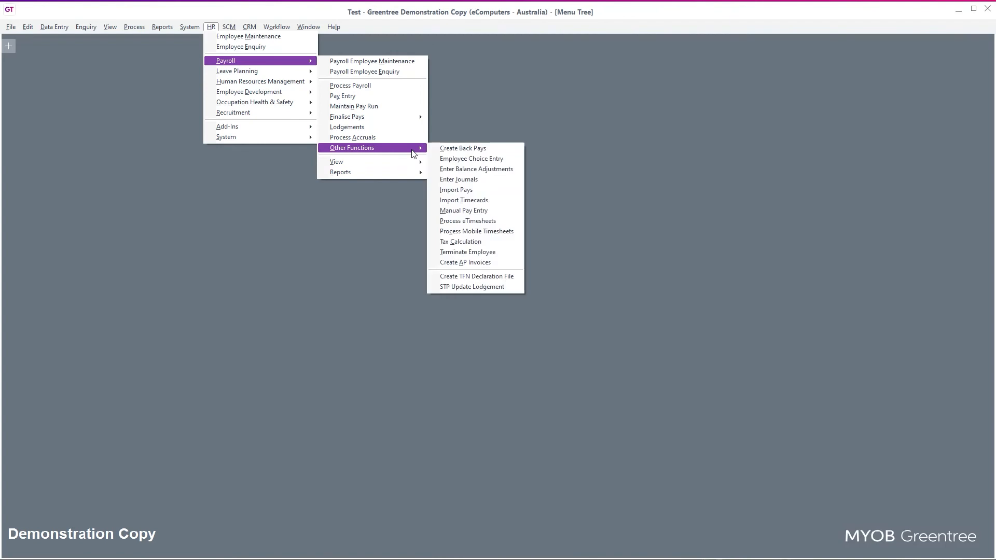
{"action": "left_click", "coordinate": [473, 232]}
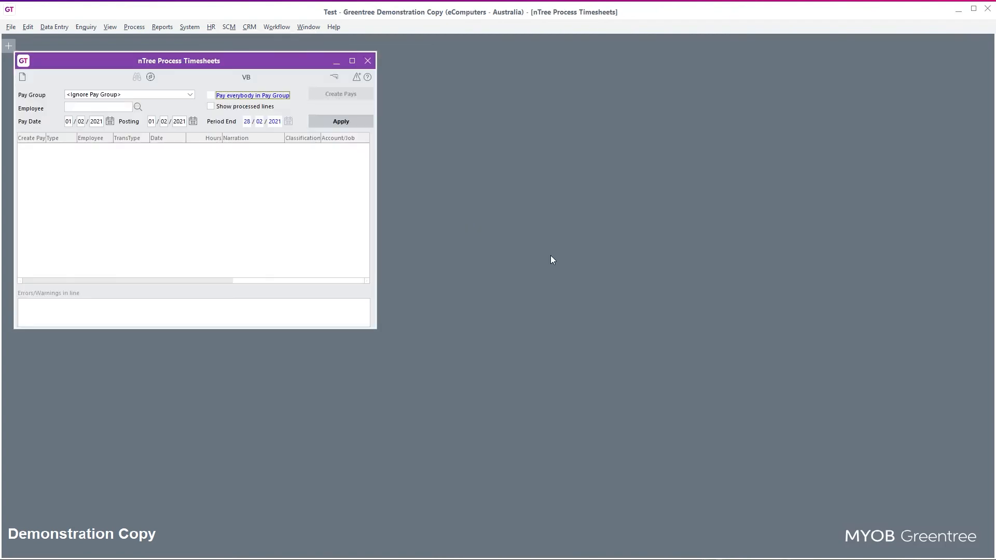
Step: Set the pay date to 14/12/2020 and load the timesheet lines for that period
{"action": "left_click", "coordinate": [71, 123]}
{"action": "type", "text": "14 / 12 / 2020"}
{"action": "left_click", "coordinate": [338, 122]}
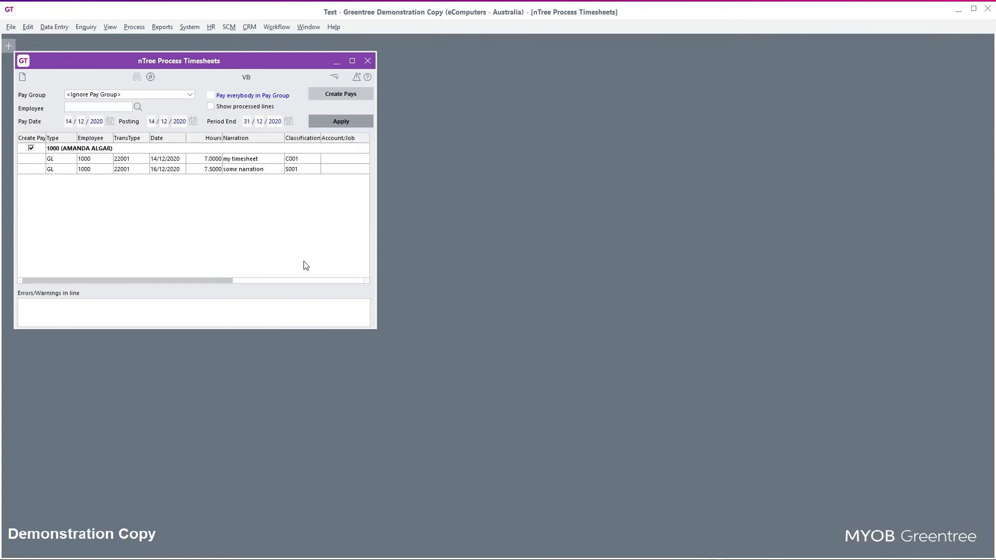
Step: Check the hours of both loaded timesheet lines and move the Process Timesheets window toward the middle of the workspace
{"action": "left_click", "coordinate": [211, 159]}
{"action": "left_click", "coordinate": [211, 169]}
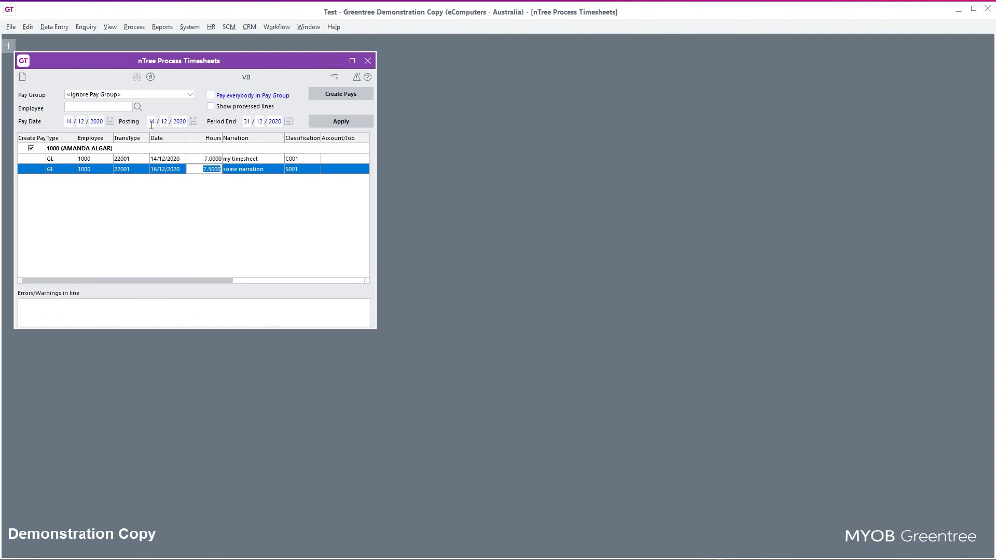
{"action": "left_click_drag", "start_coordinate": [236, 61], "coordinate": [456, 78]}
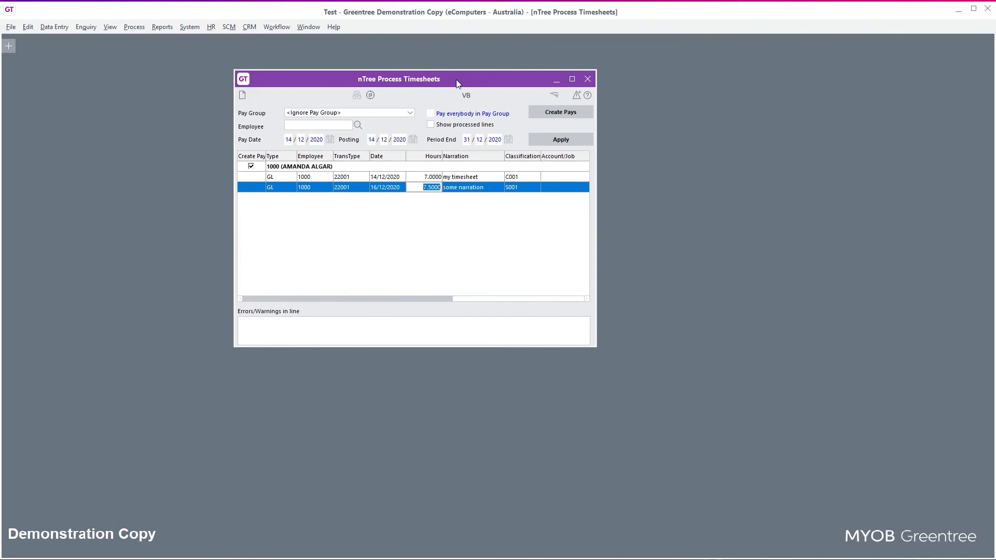